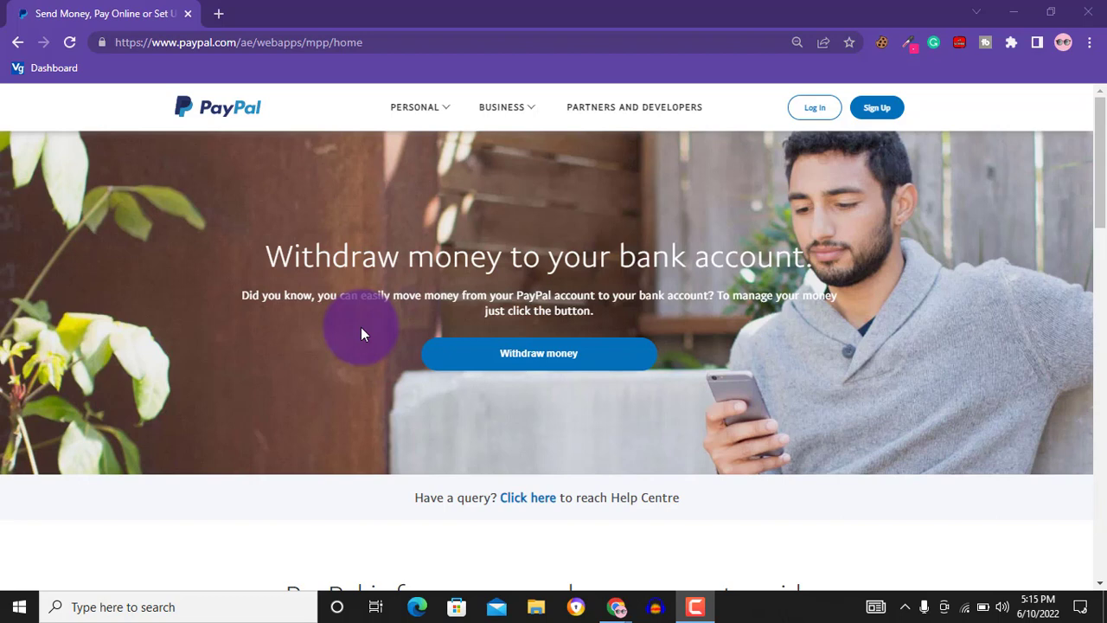
Sign in to PayPal with the saved credentials to reach the account dashboard.
click(820, 117)
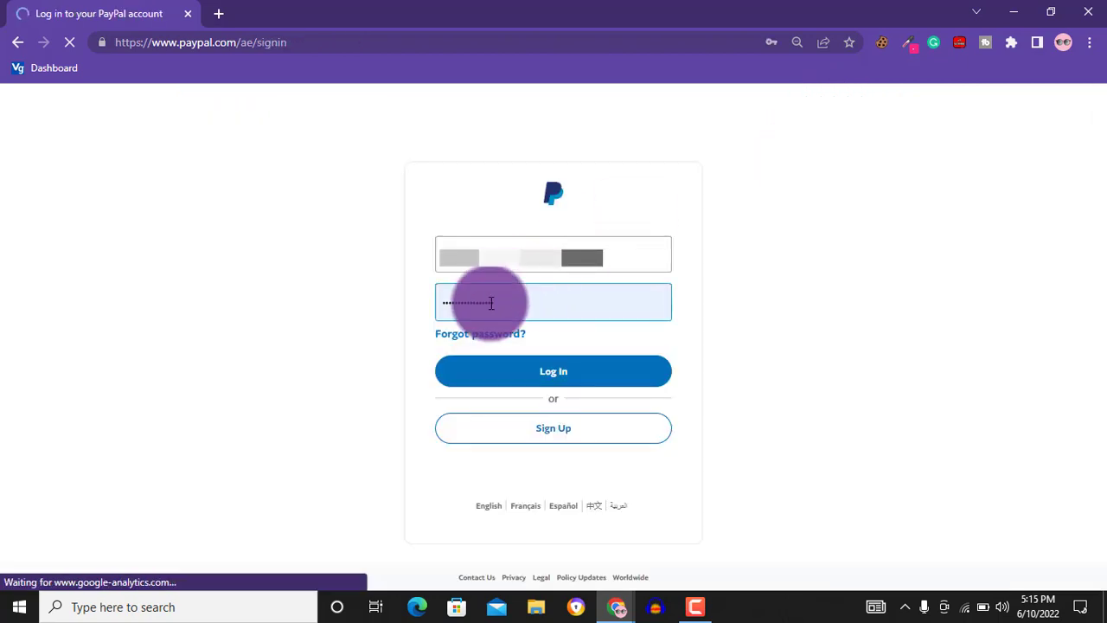
click(514, 381)
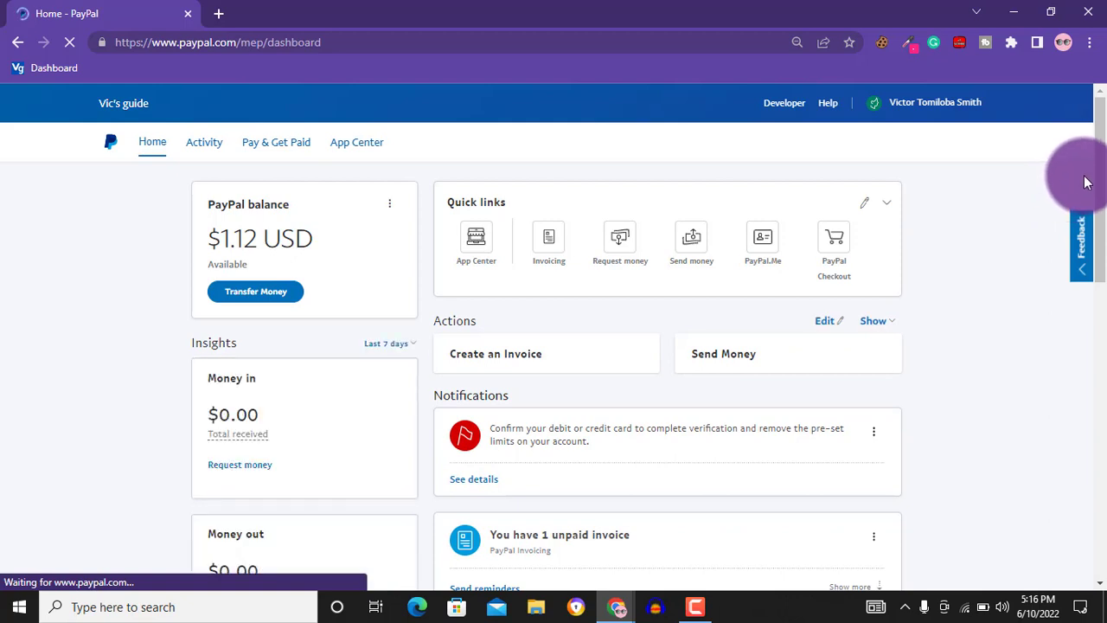
Go to Account Settings' Money, banks and cards page and start adding a currency.
click(996, 114)
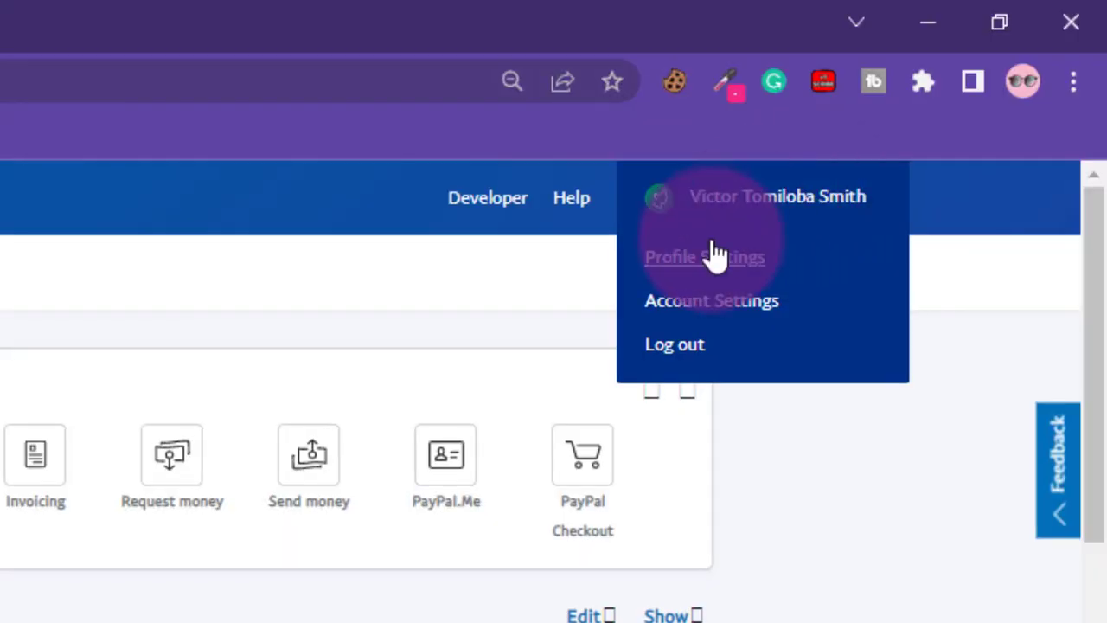
click(709, 303)
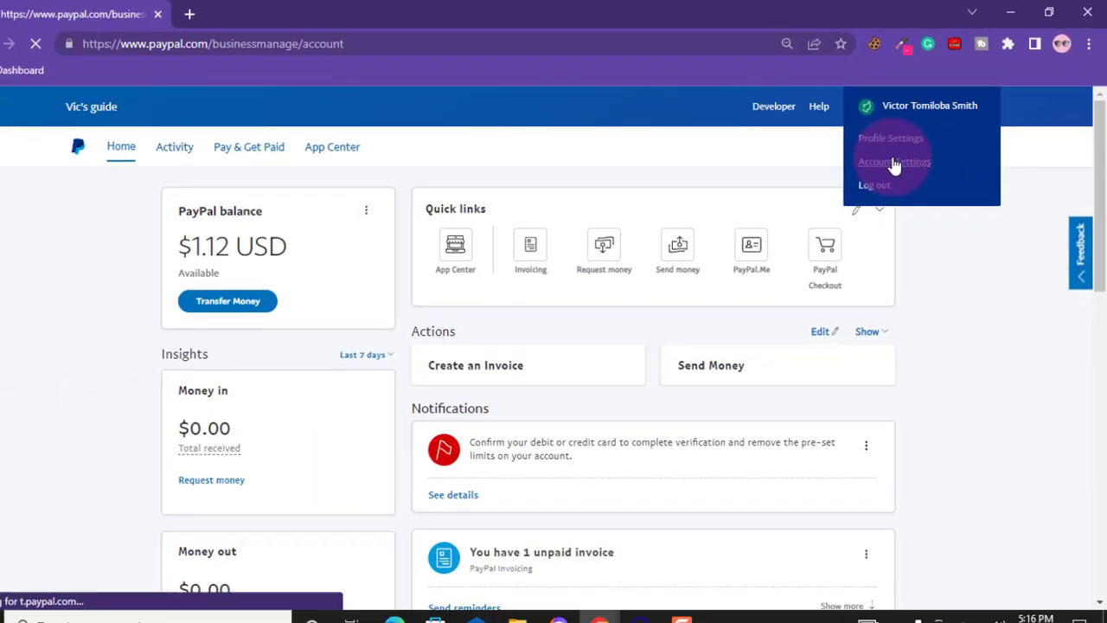
drag(1100, 169, 1104, 221)
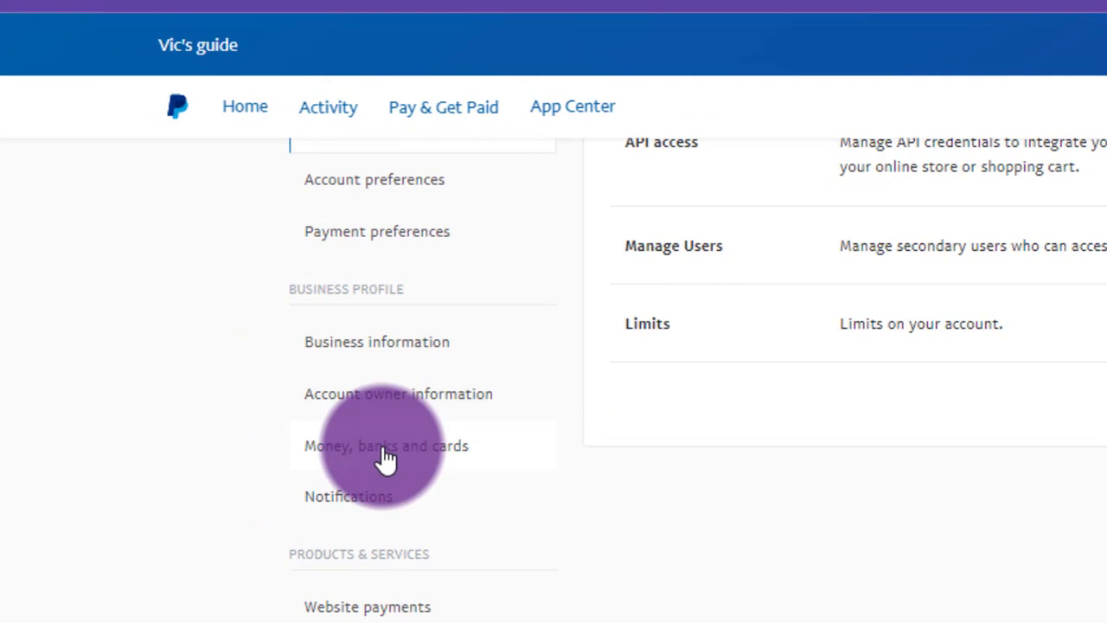
click(386, 453)
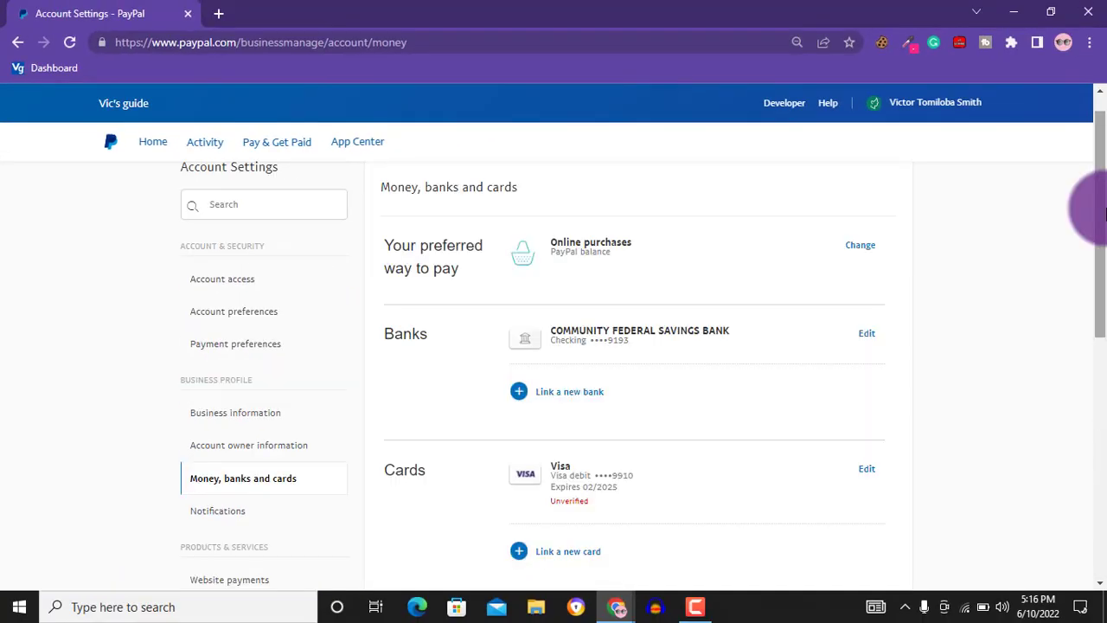
drag(1101, 213, 1098, 363)
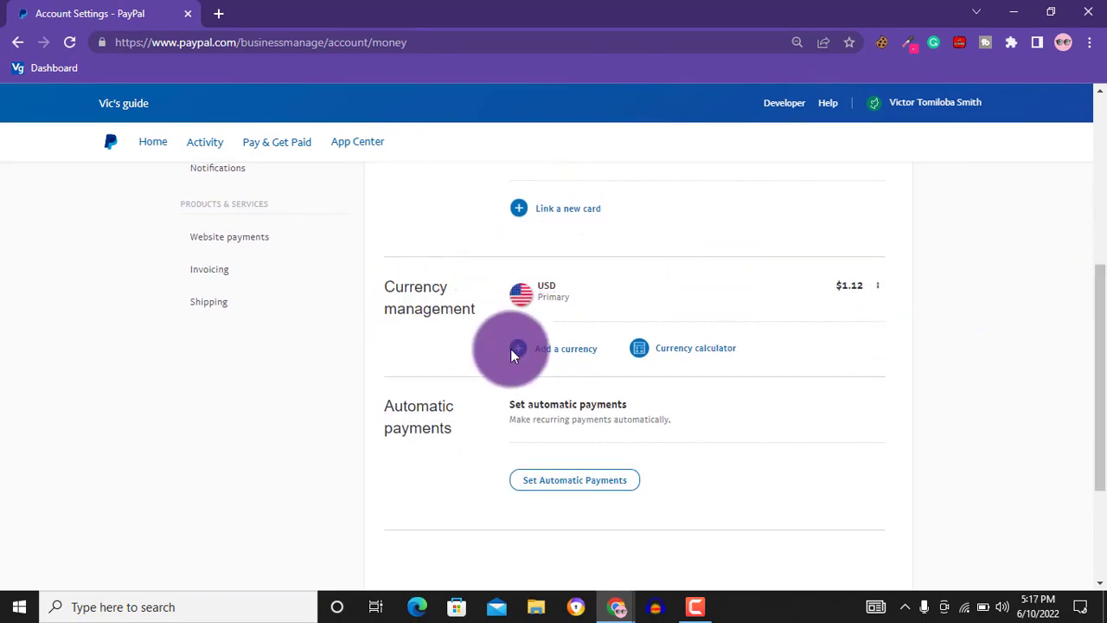
click(575, 350)
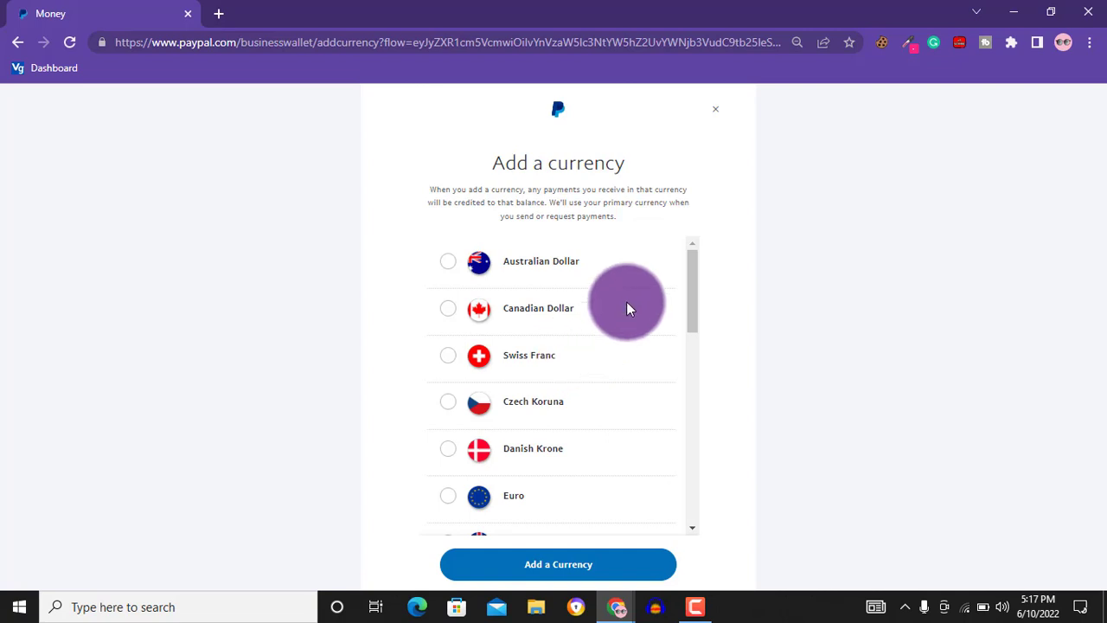
Select Euro from the currency list, add it, and finish with Done.
mouse_move(692, 270)
mouse_down()
mouse_move(680, 477)
mouse_move(696, 485)
mouse_move(680, 384)
mouse_move(493, 321)
mouse_up()
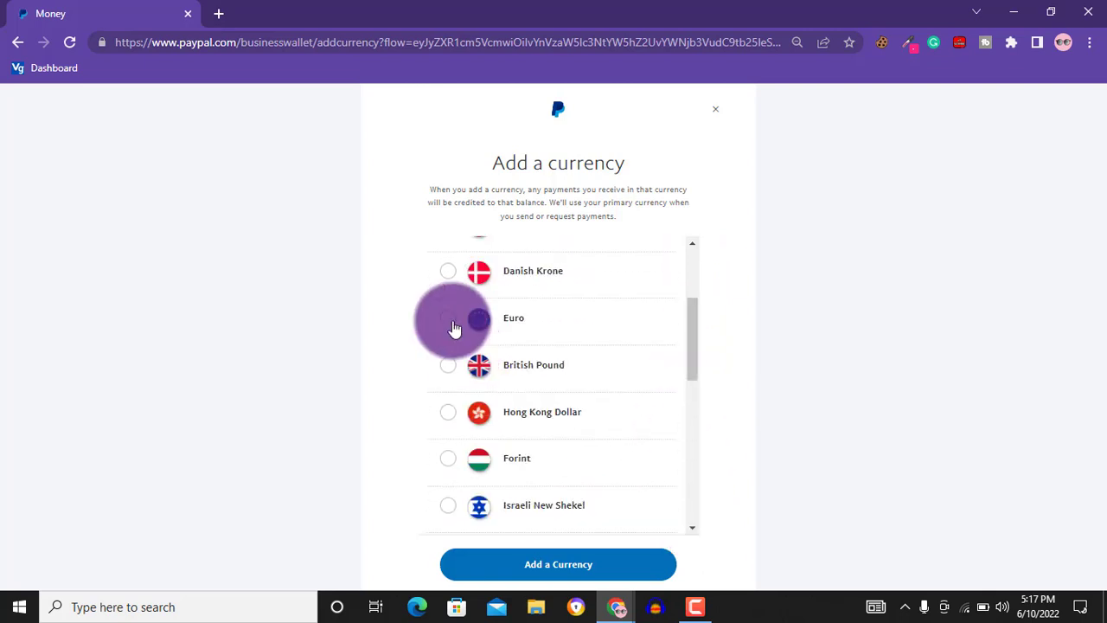
click(448, 320)
click(562, 560)
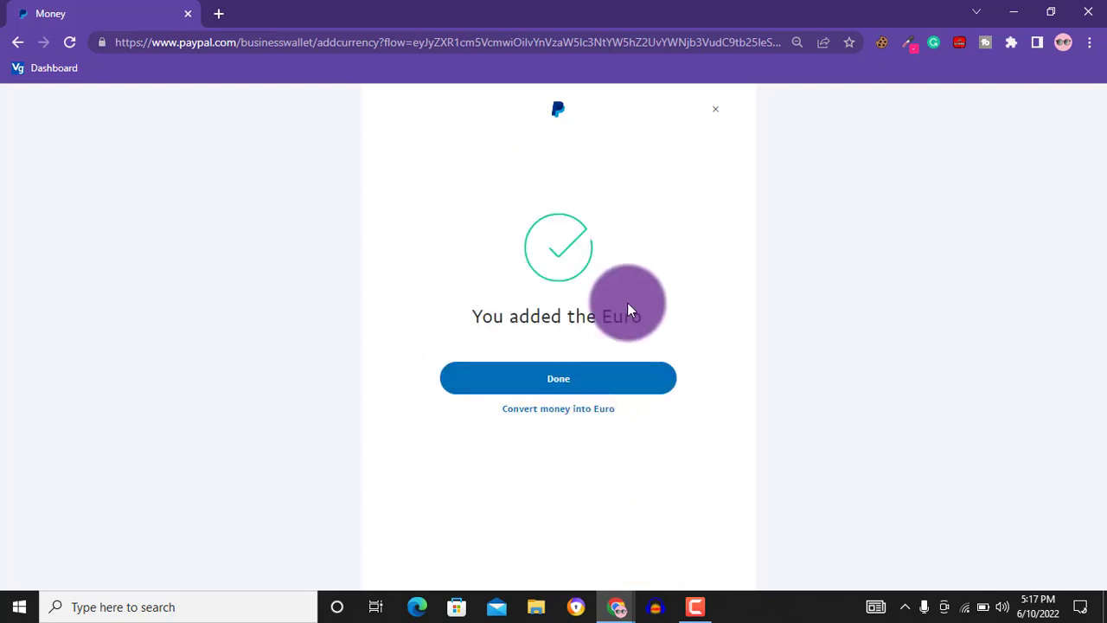
click(567, 381)
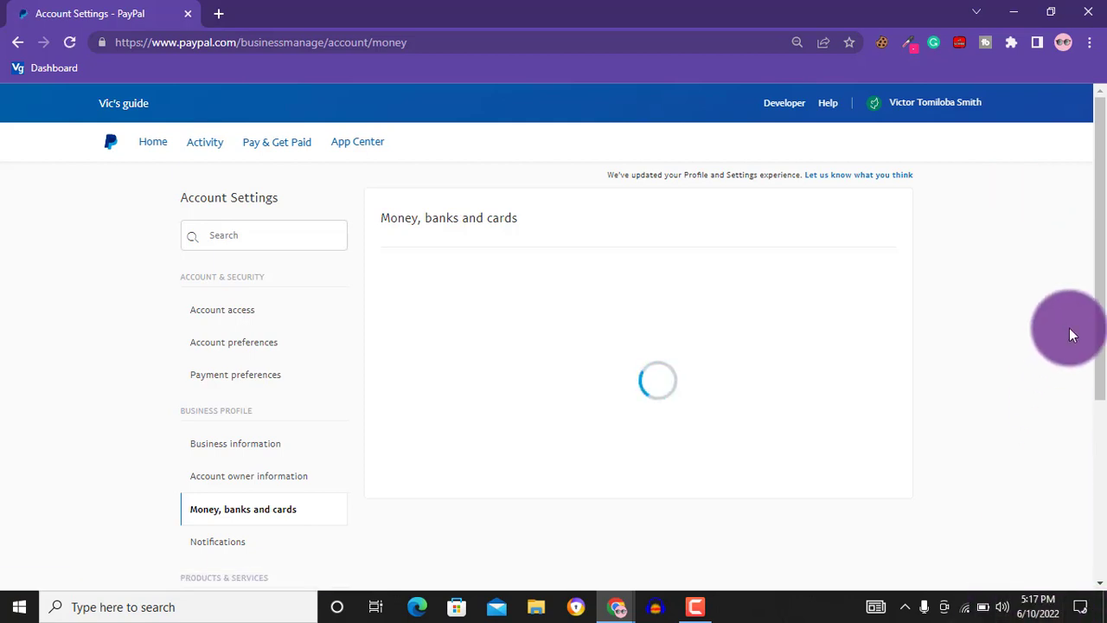
Open the three-dot options menu on the EUR row under Currency management.
scroll(1098, 276, down, 1)
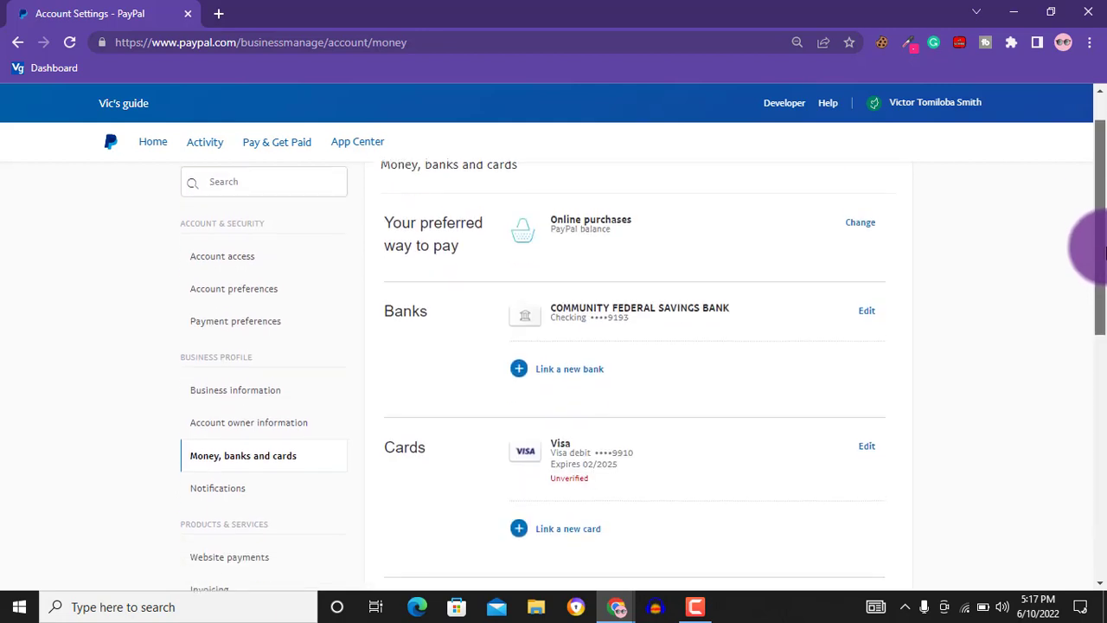
drag(1104, 255, 1068, 338)
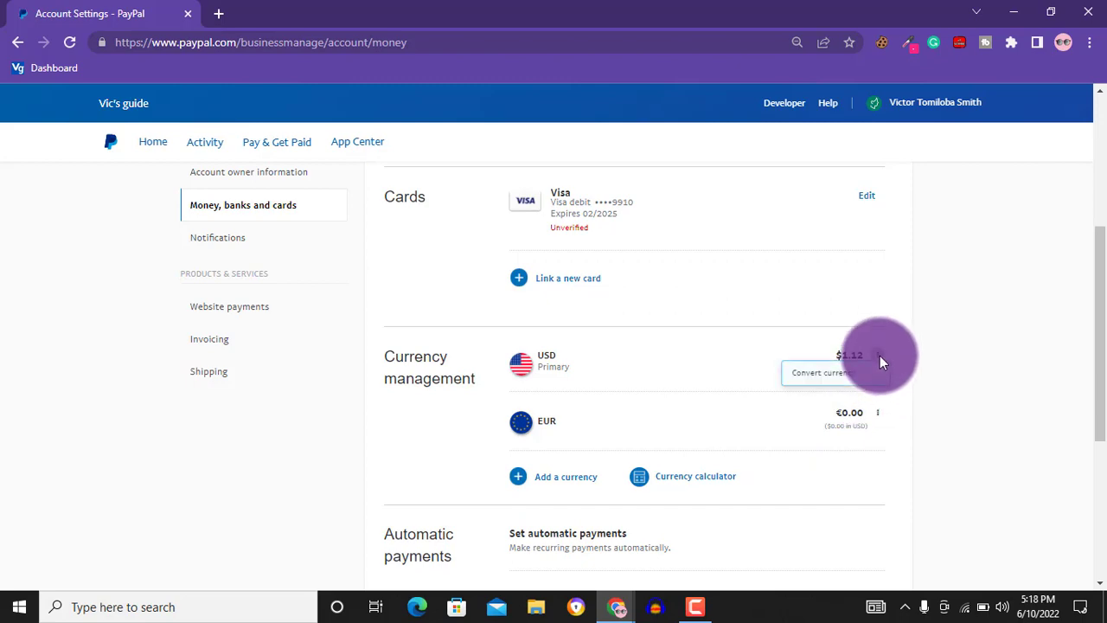
click(876, 414)
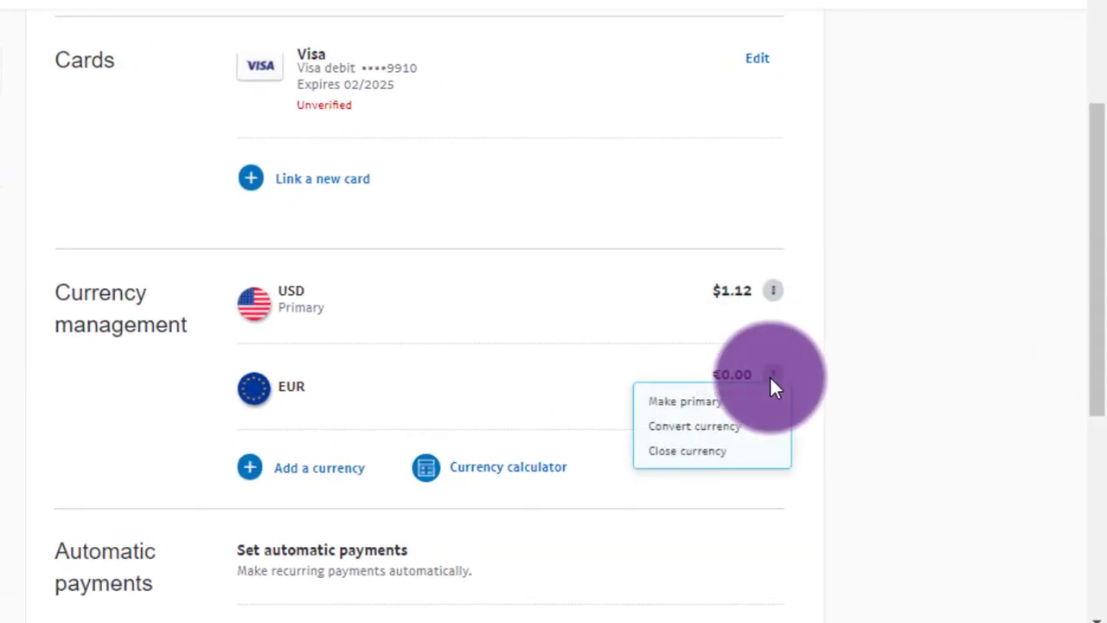
click(737, 346)
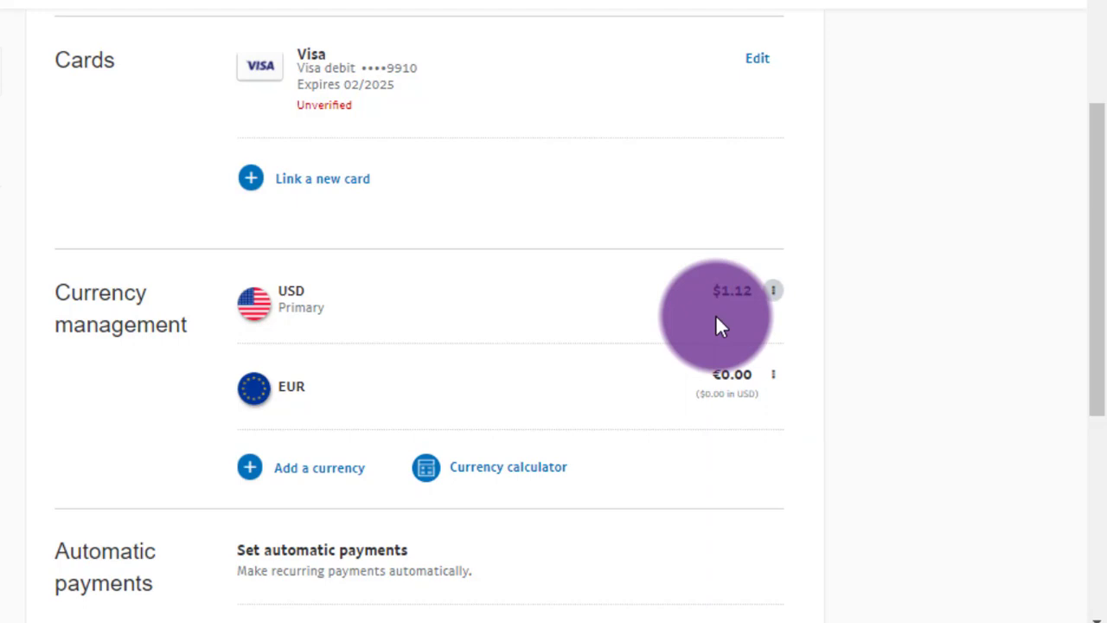
click(772, 374)
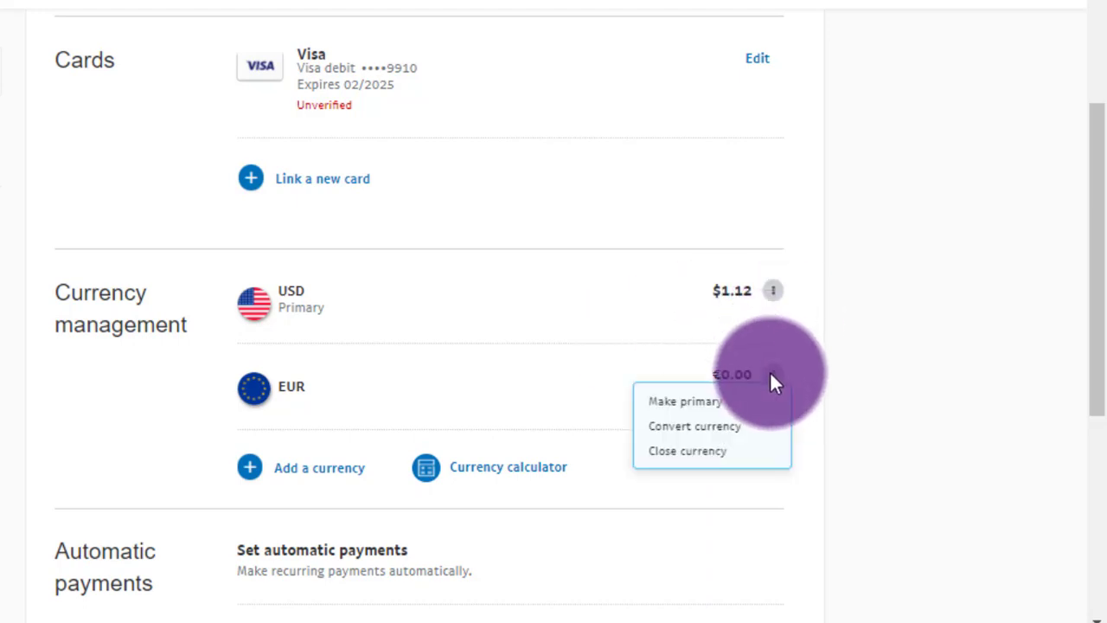
click(722, 380)
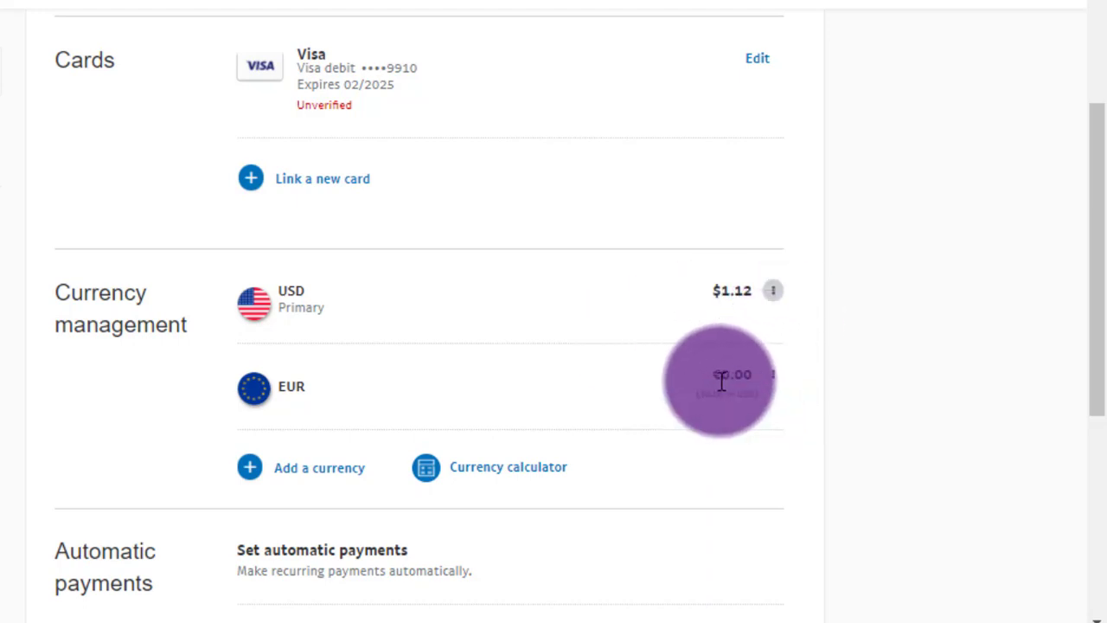
click(774, 380)
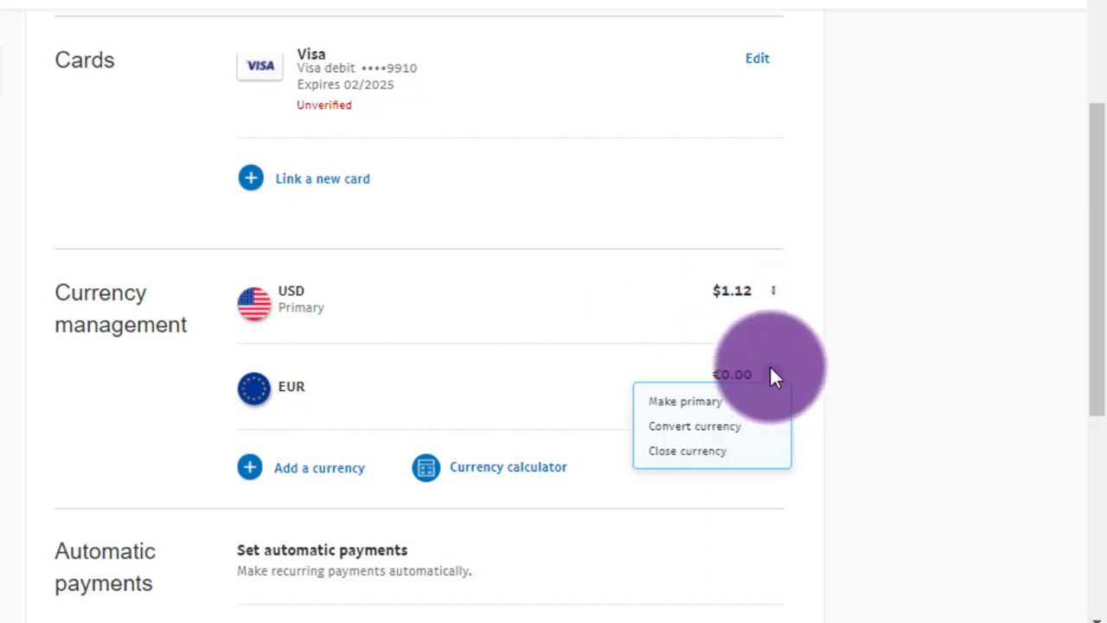
Make EUR the primary currency, listed above USD.
click(720, 403)
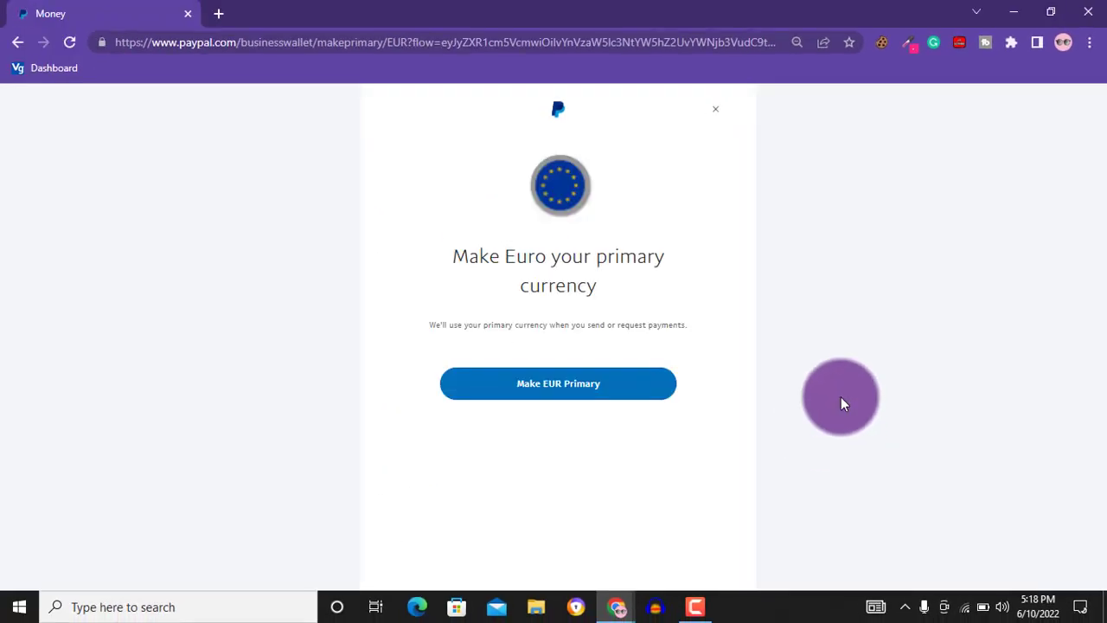
click(554, 389)
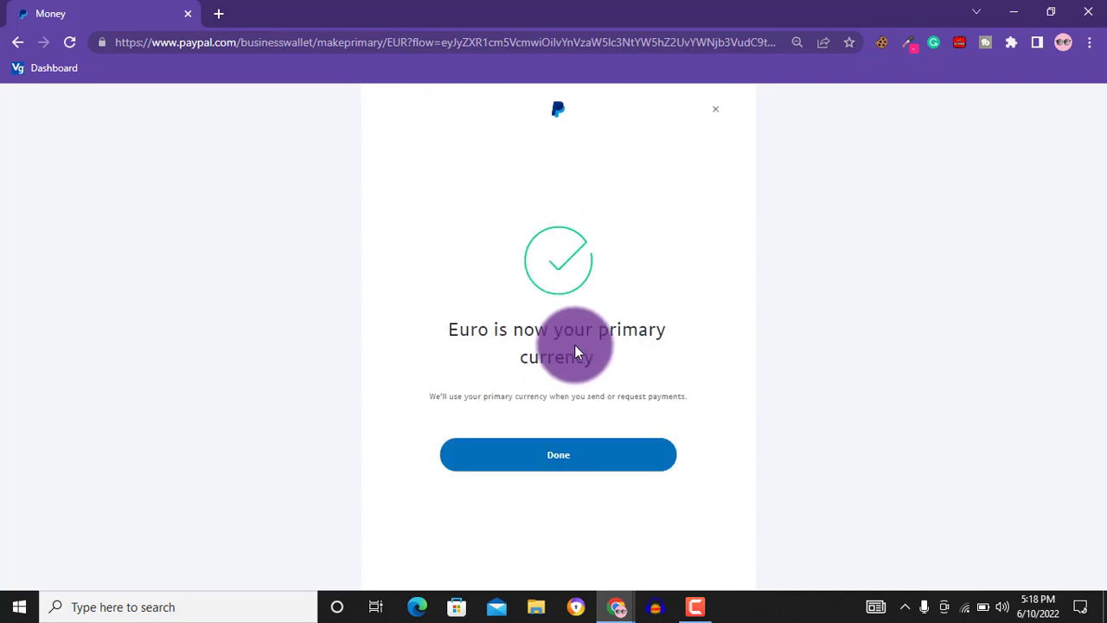
click(539, 456)
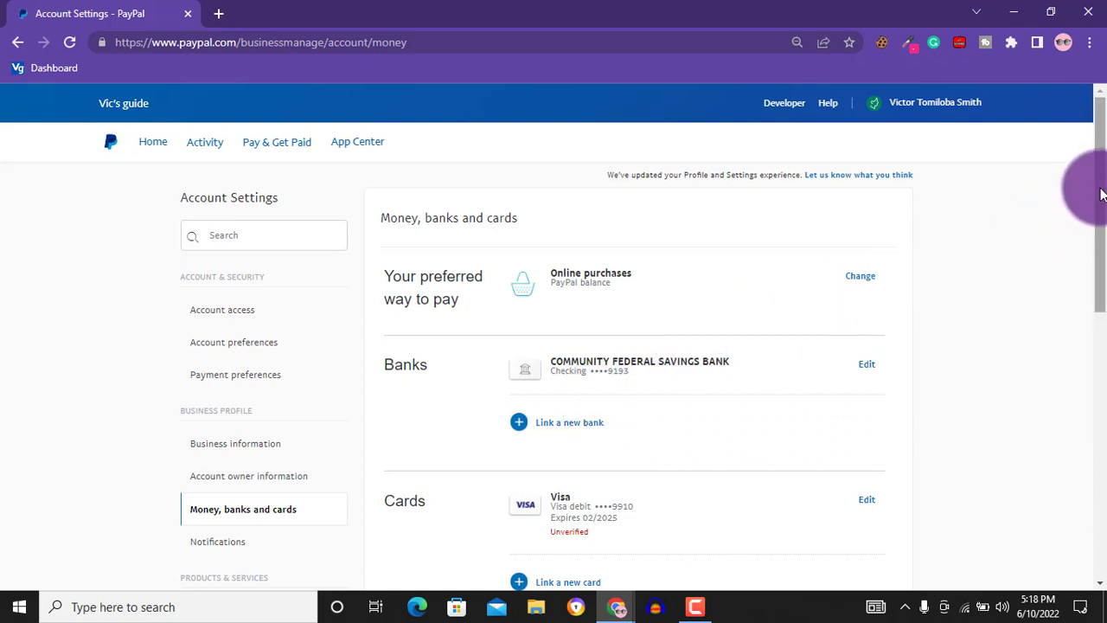
Open the Currency calculator from Currency management.
scroll(1089, 208, down, 1)
drag(1103, 229, 1091, 299)
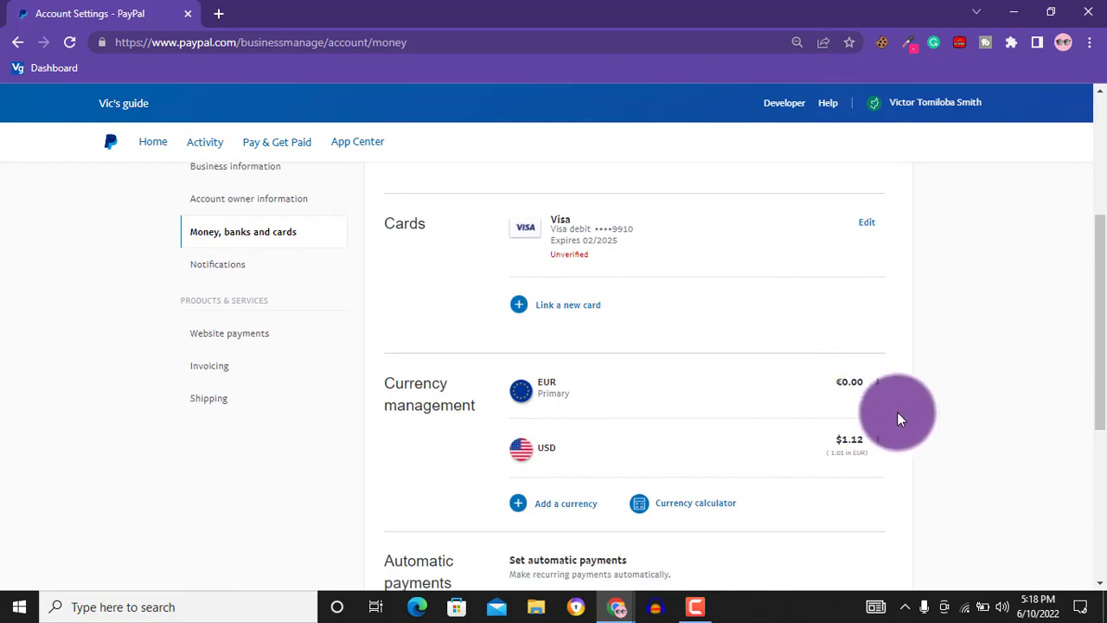
click(682, 505)
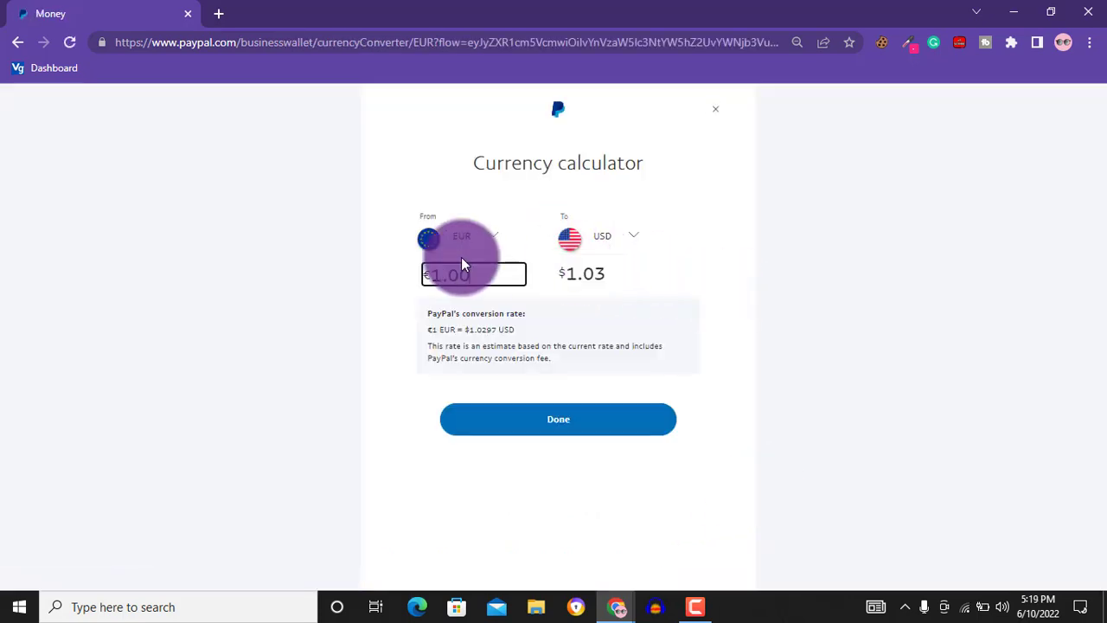
Replace the calculator's EUR amount with 50 to get the USD equivalent.
click(437, 275)
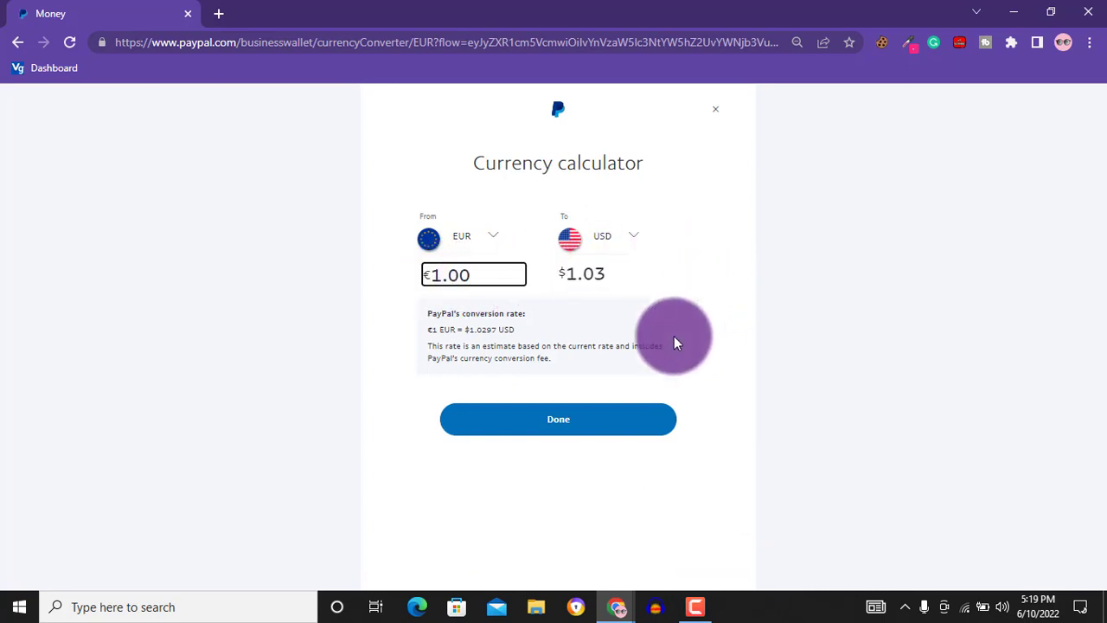
click(458, 285)
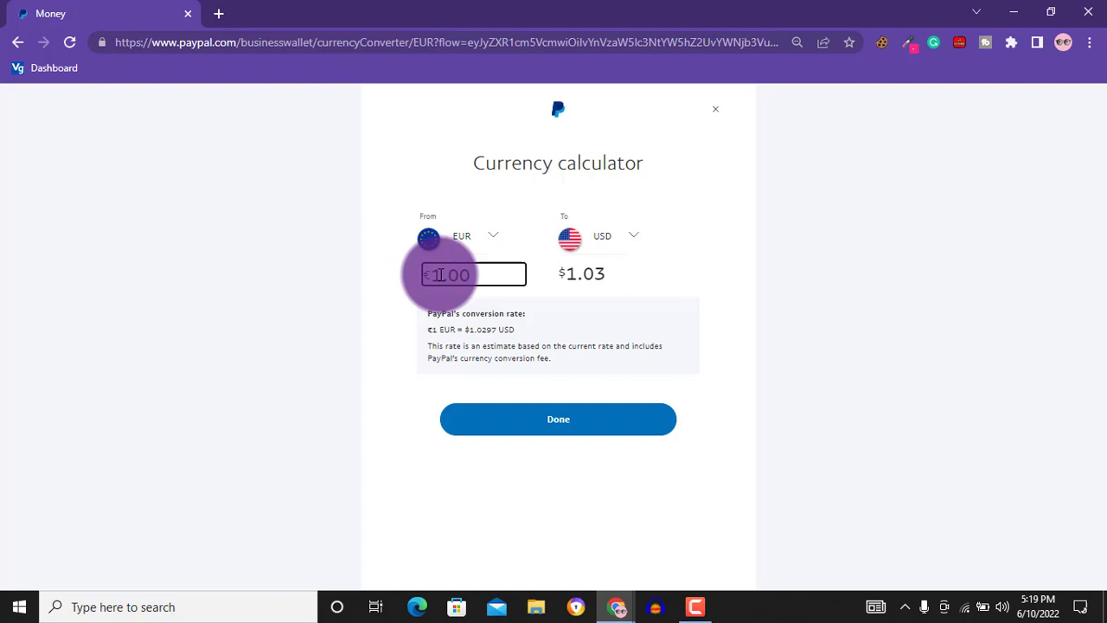
key(BackSpace)
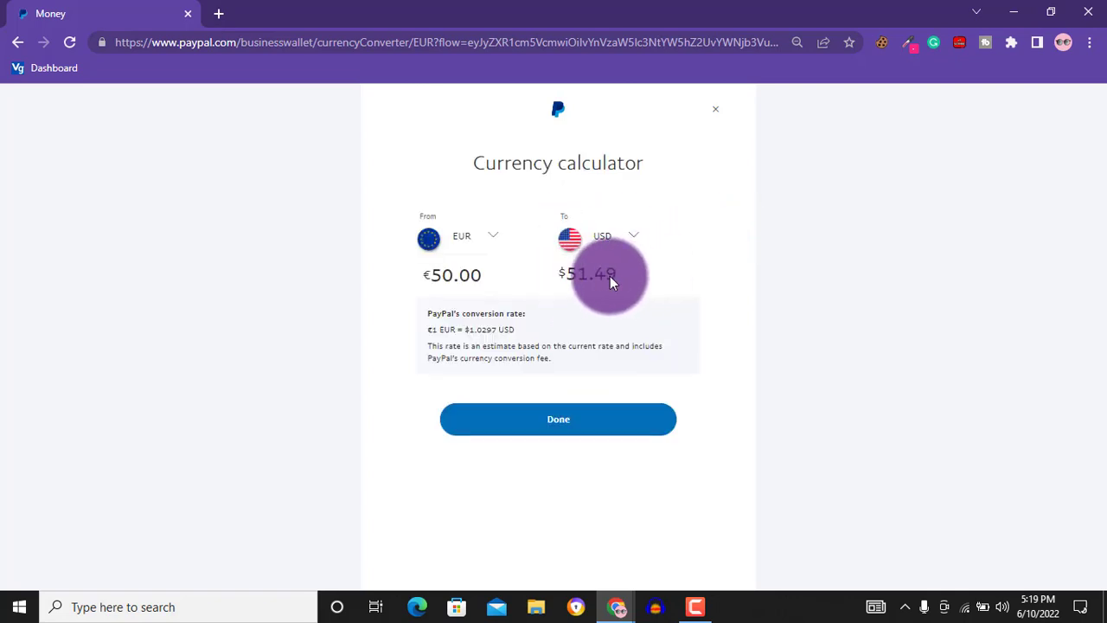
Close the Currency calculator to go back to the dashboard.
click(720, 115)
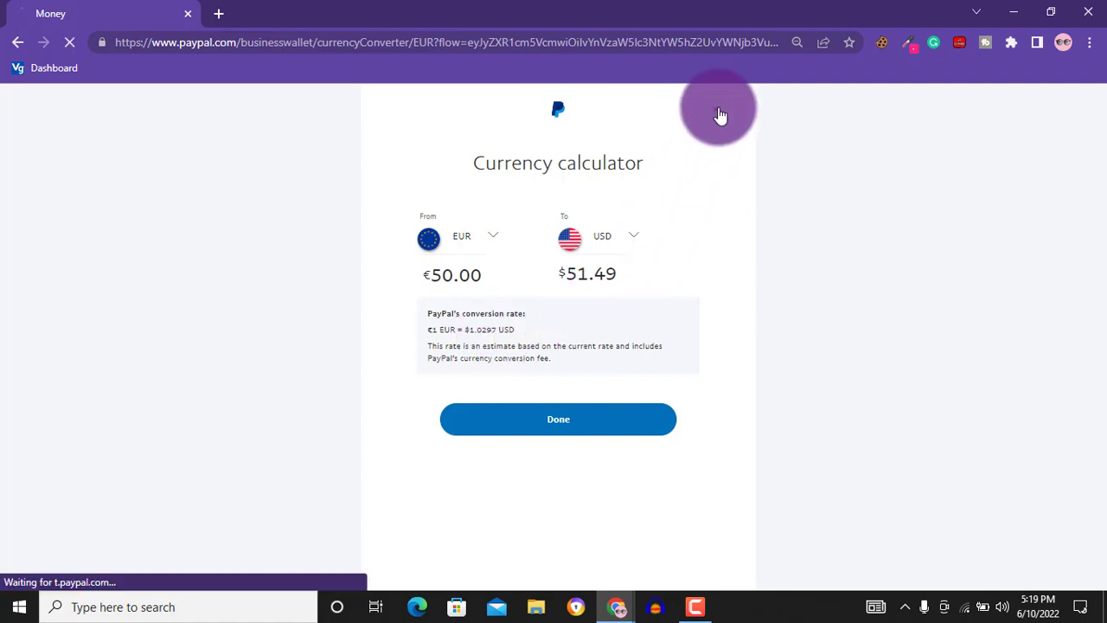